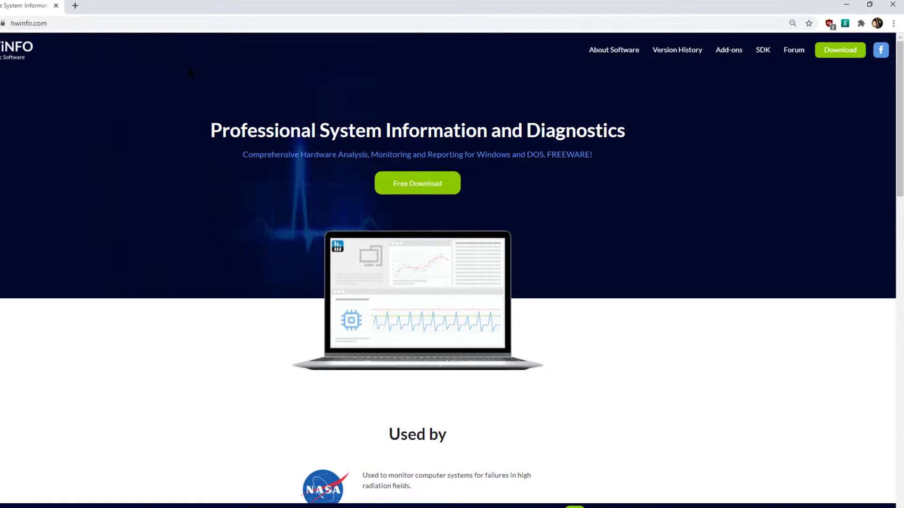
# Step: Go to the HWiNFO Download page and scroll to the installer and portable packages
pyautogui.click(427, 190)
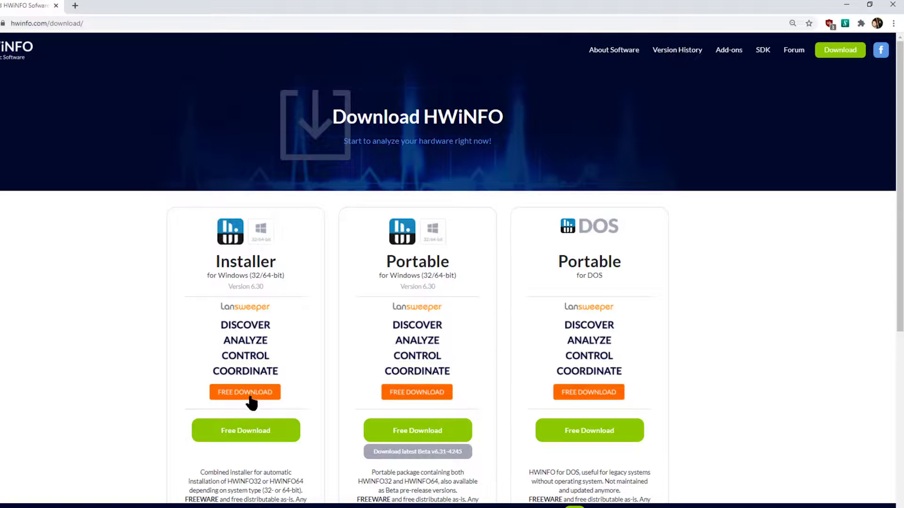
pyautogui.scroll(-2, 252, 437)
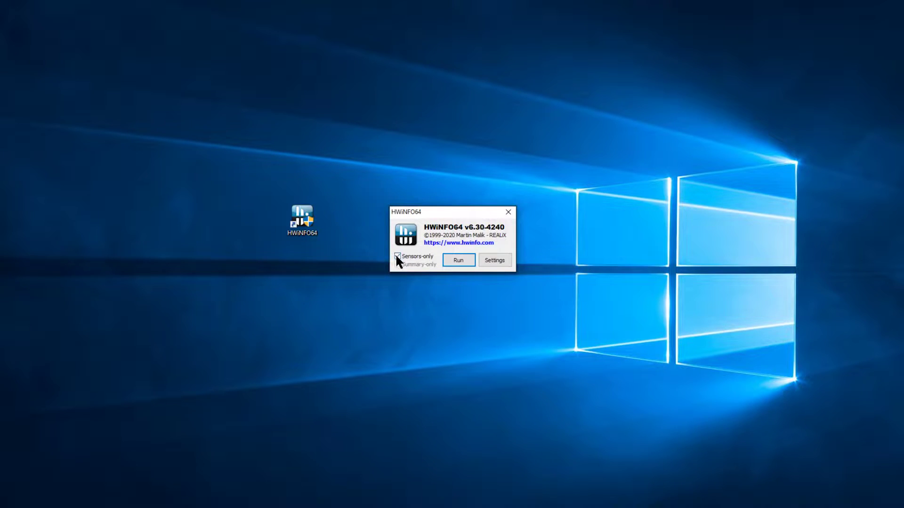
# Step: Keep Sensors-only checked in the launcher and start HWiNFO64 in sensors-only mode
pyautogui.click(396, 256)
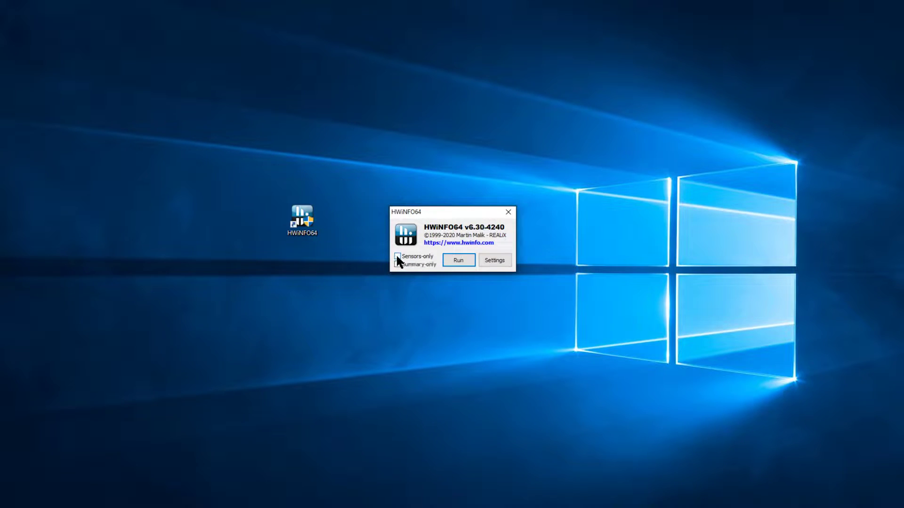
pyautogui.click(461, 261)
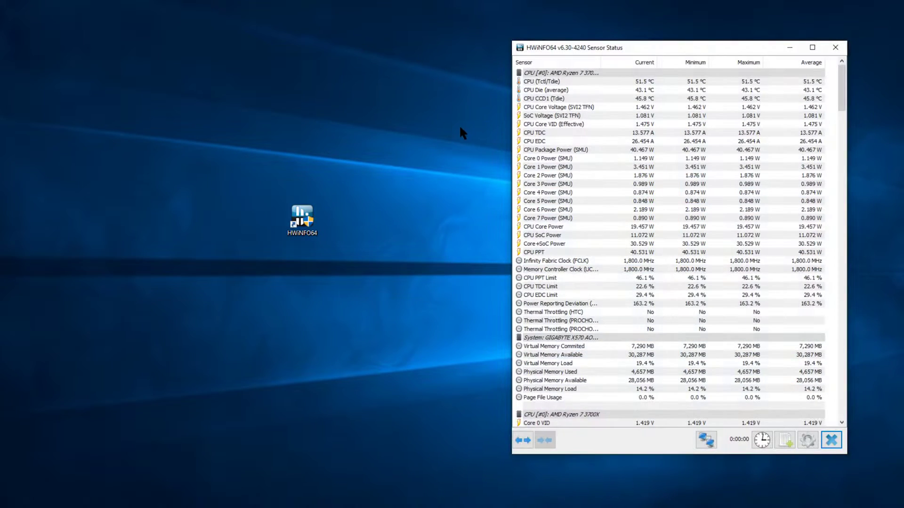
# Step: Move the Sensor Status window toward the top-left and browse its sensor list
pyautogui.moveTo(676, 52); pyautogui.dragTo(654, 57)
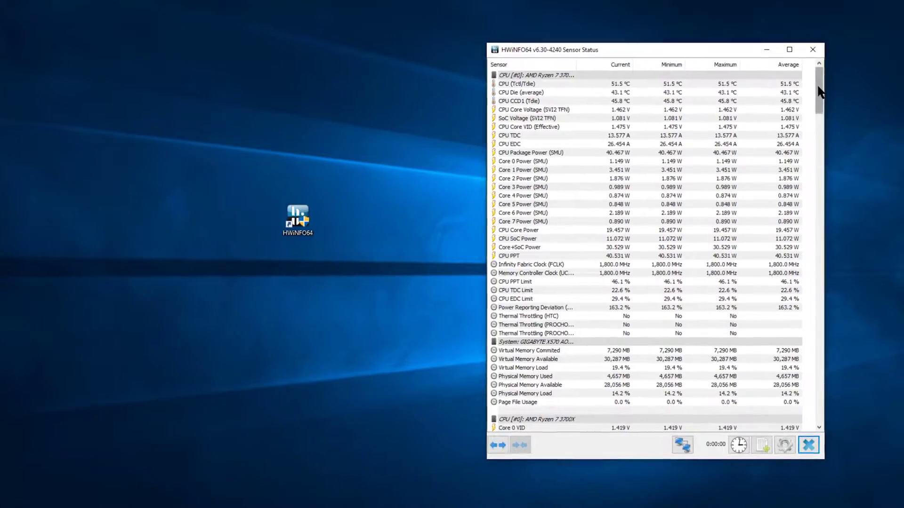
pyautogui.moveTo(815, 91)
pyautogui.mouseDown()
pyautogui.moveTo(804, 283)
pyautogui.moveTo(816, 429)
pyautogui.moveTo(802, 307)
pyautogui.moveTo(806, 42)
pyautogui.mouseUp()
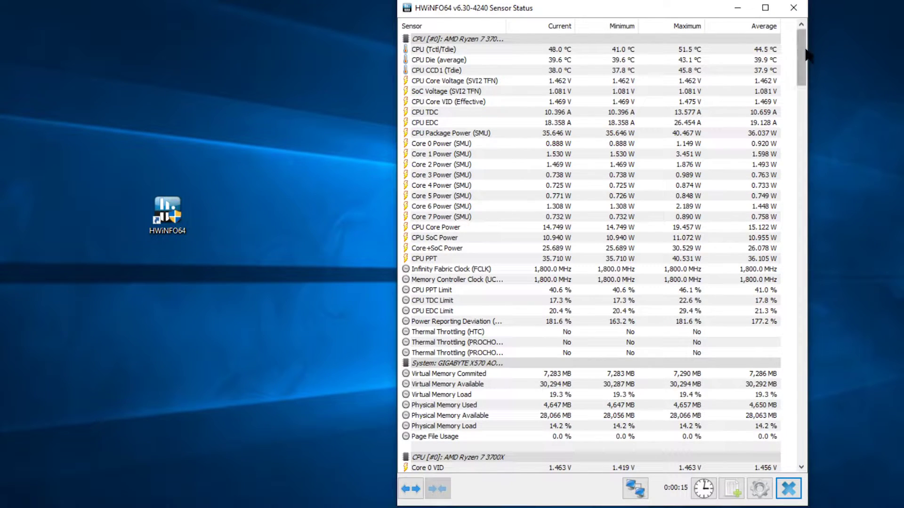
pyautogui.moveTo(801, 52)
pyautogui.mouseDown()
pyautogui.moveTo(808, 90)
pyautogui.moveTo(419, 12)
pyautogui.mouseUp()
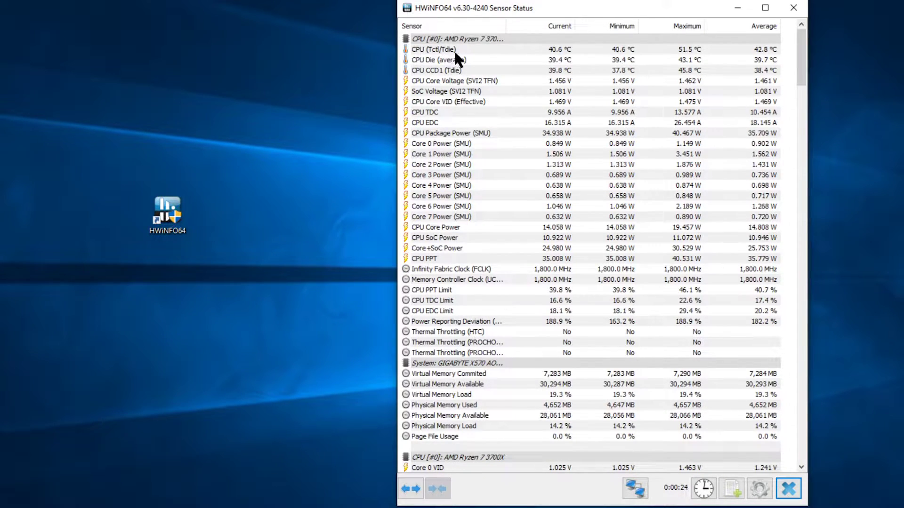
pyautogui.click(419, 71)
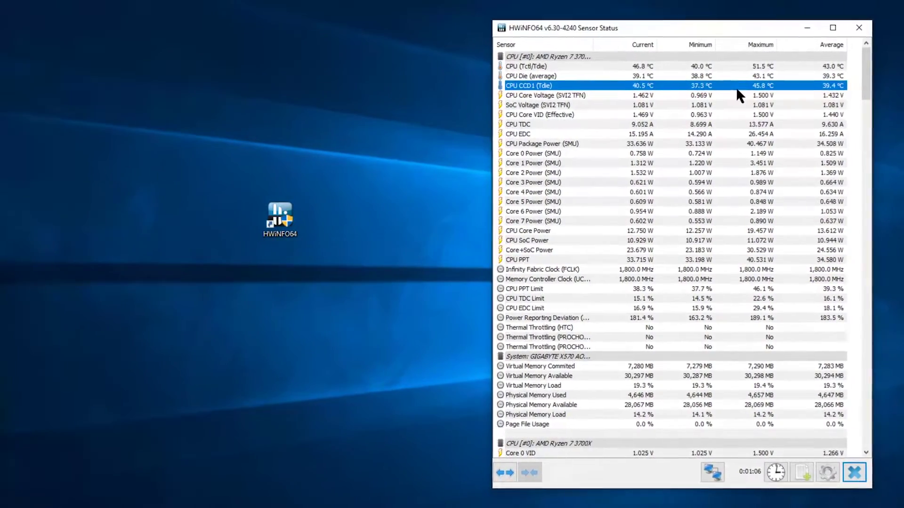
# Step: Open a CPU CCD1 (Tdie) temperature graph at top-left, check its options, then close it
pyautogui.doubleClick(532, 89)
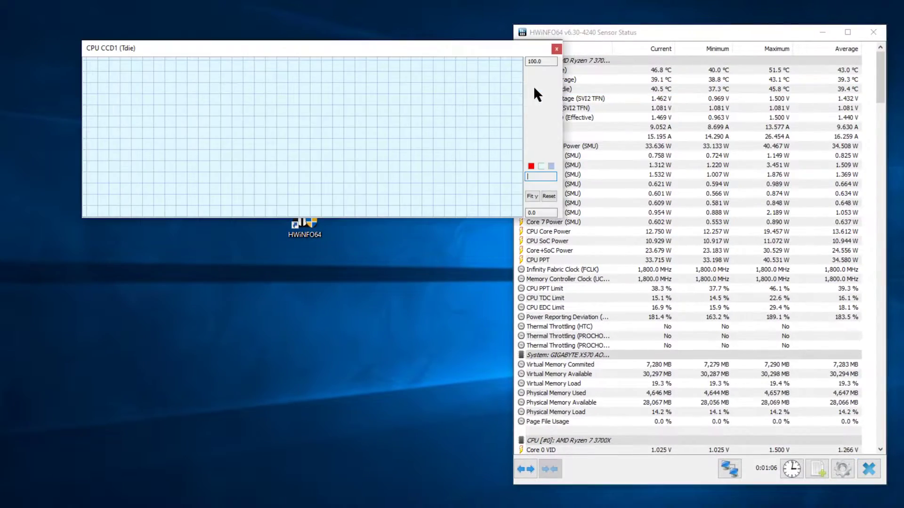
pyautogui.moveTo(478, 55)
pyautogui.mouseDown()
pyautogui.moveTo(357, 41)
pyautogui.moveTo(398, 15)
pyautogui.moveTo(412, 18)
pyautogui.moveTo(415, 34)
pyautogui.moveTo(406, 18)
pyautogui.mouseUp()
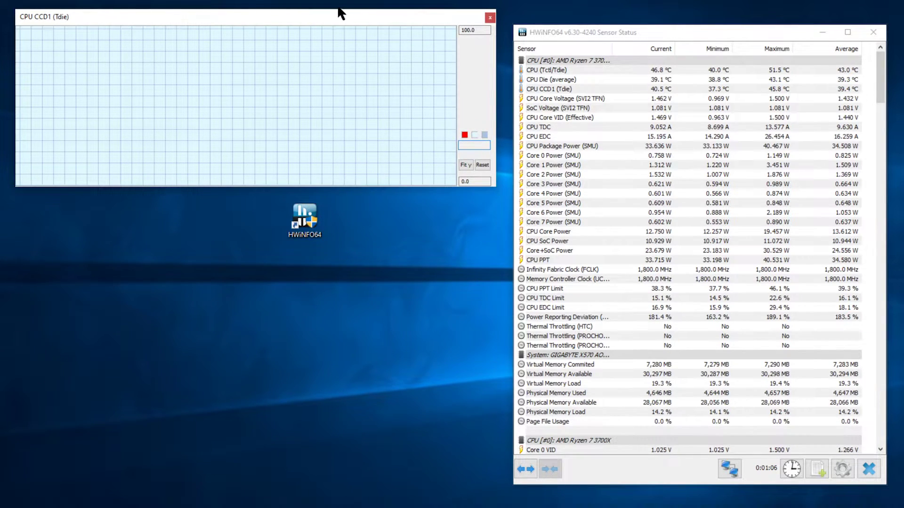
pyautogui.rightClick(559, 88)
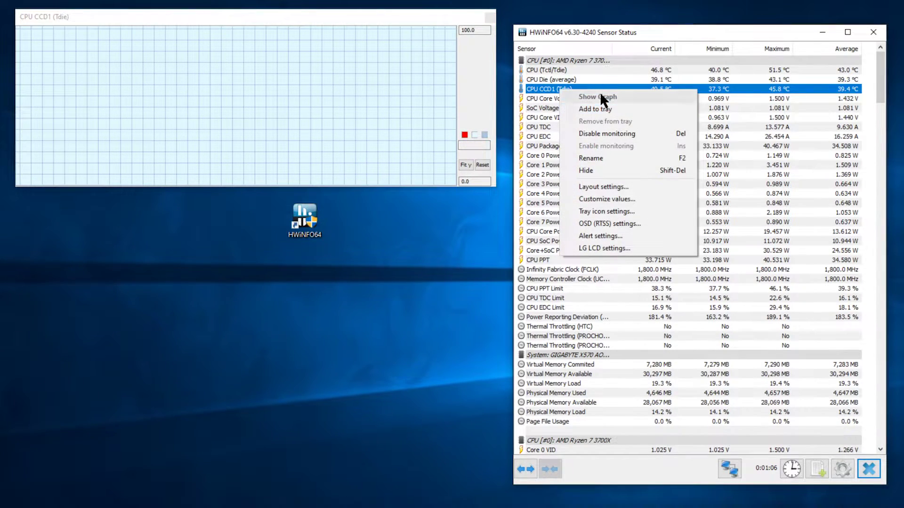
pyautogui.click(385, 16)
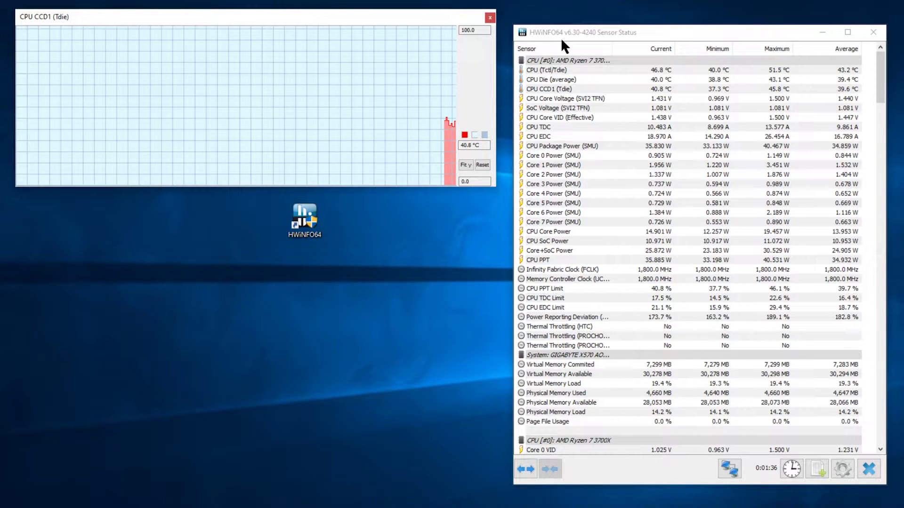
pyautogui.click(490, 19)
# Step: Close Sensor Status and relaunch HWiNFO64 in summary-only mode
pyautogui.click(874, 33)
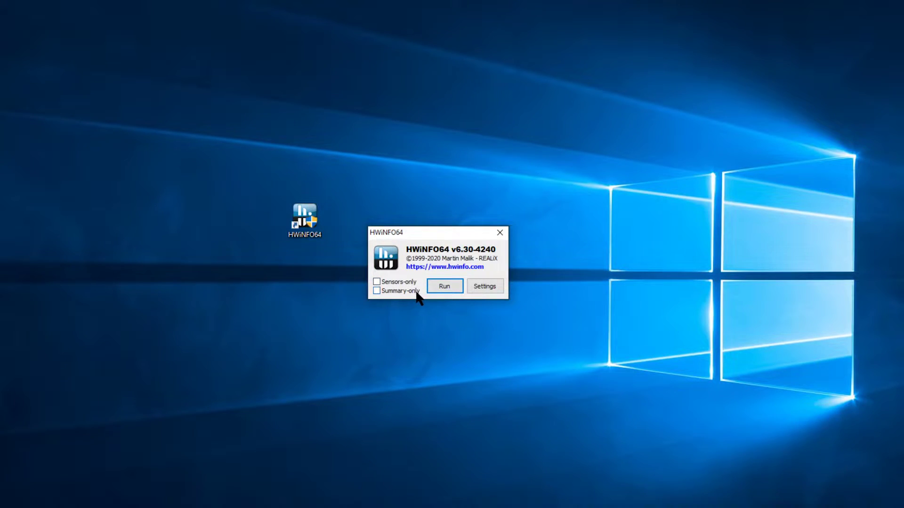
pyautogui.click(377, 292)
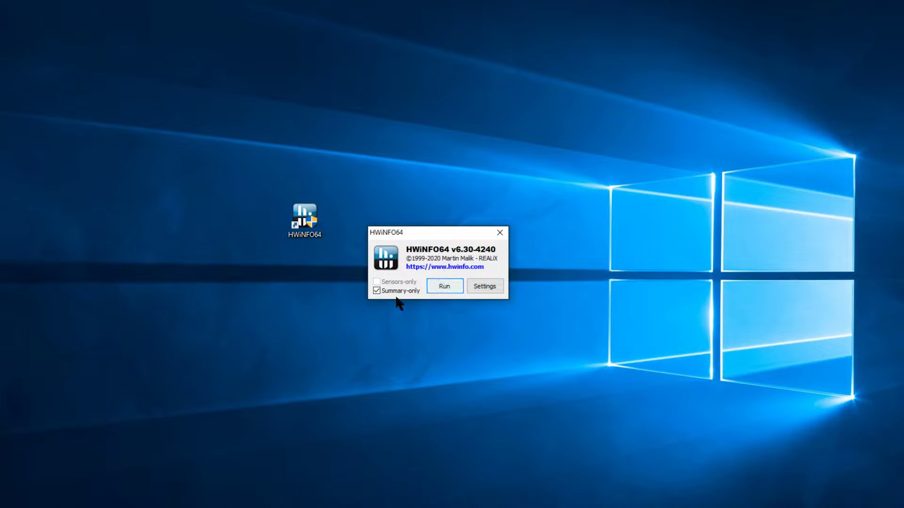
pyautogui.click(442, 285)
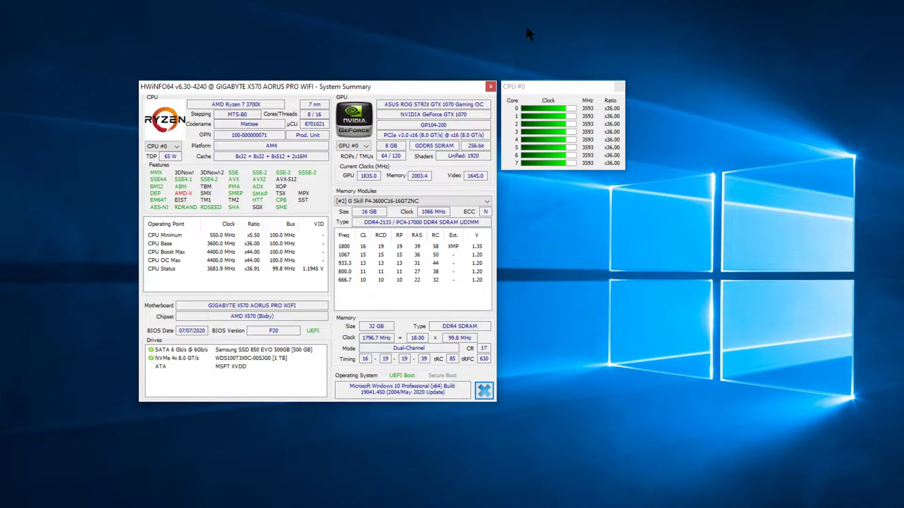
# Step: Close the CPU #0 clock window and move the System Summary toward screen centre
pyautogui.moveTo(528, 88); pyautogui.dragTo(544, 106)
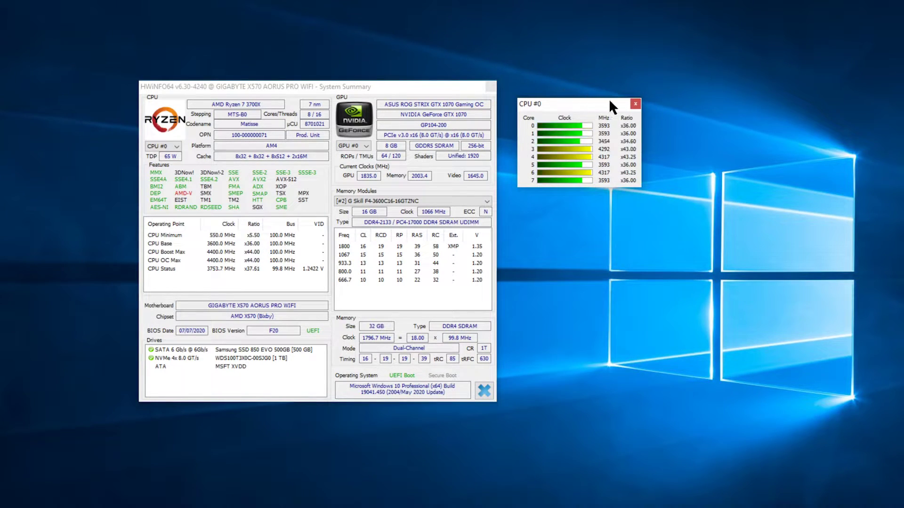
pyautogui.click(635, 103)
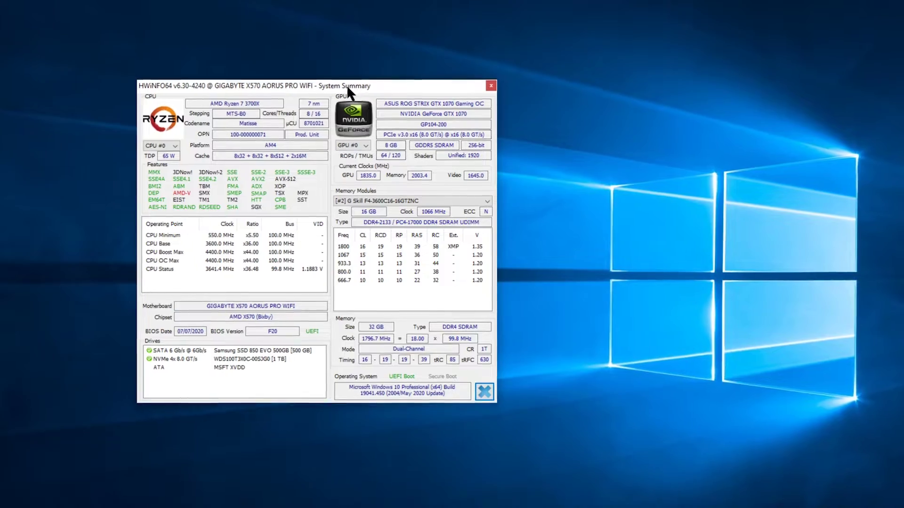
pyautogui.moveTo(346, 86); pyautogui.dragTo(502, 67)
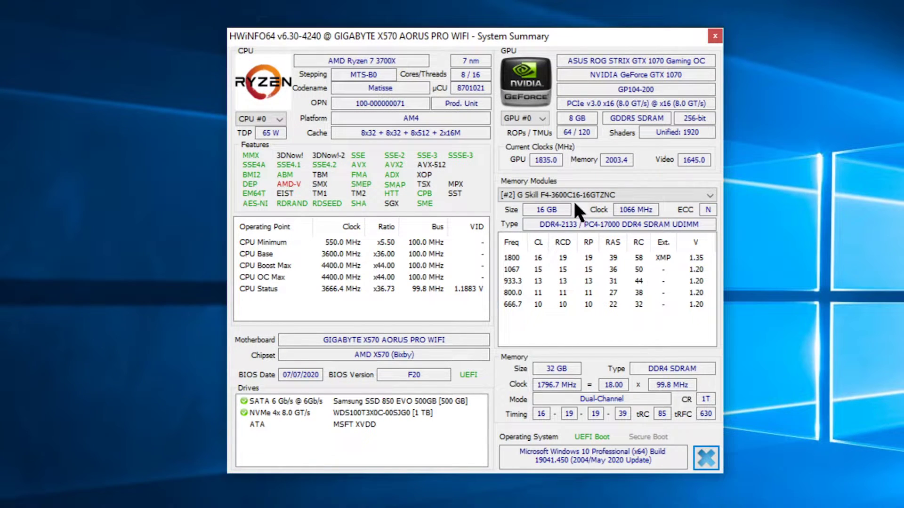
# Step: Check memory module #2 and its 1796.7 MHz clock, then close the System Summary
pyautogui.click(676, 194)
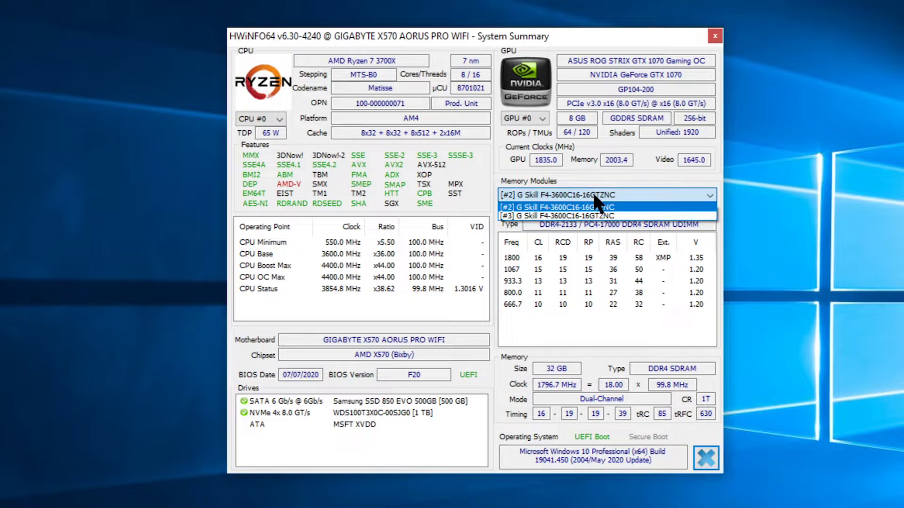
pyautogui.click(597, 180)
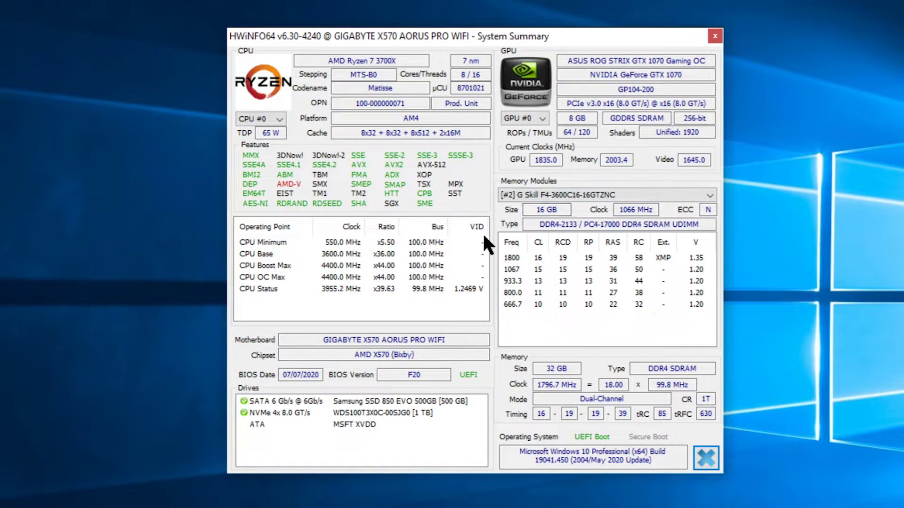
pyautogui.moveTo(535, 385); pyautogui.dragTo(581, 384)
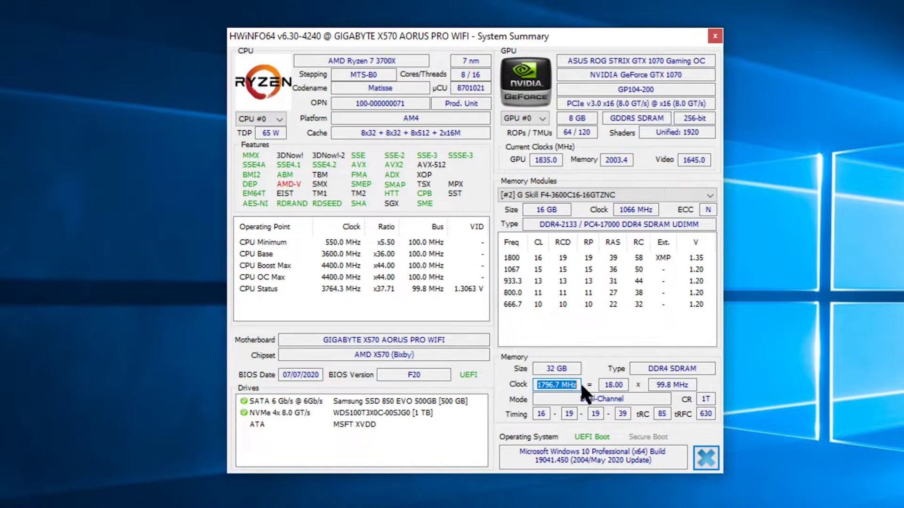
pyautogui.click(602, 338)
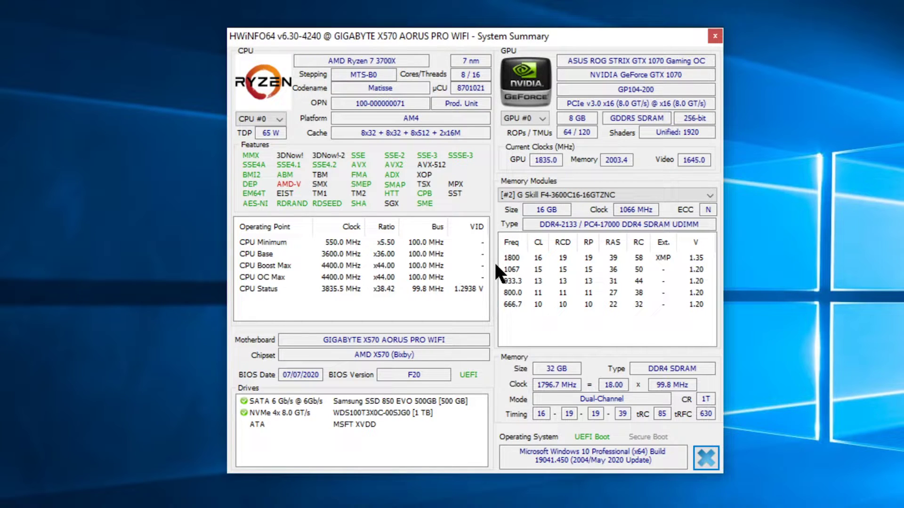
pyautogui.click(716, 36)
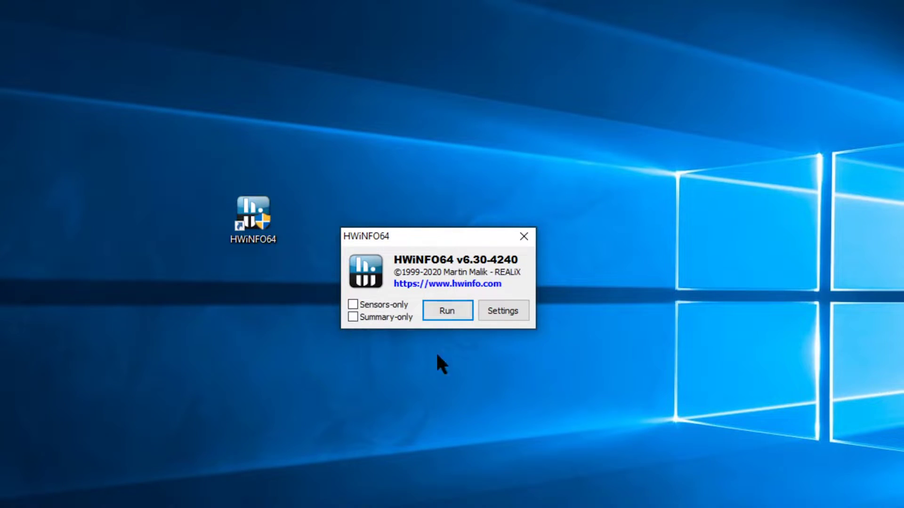
# Step: Start HWiNFO64 in full mode and close the CPU #0 and System Summary windows
pyautogui.click(446, 312)
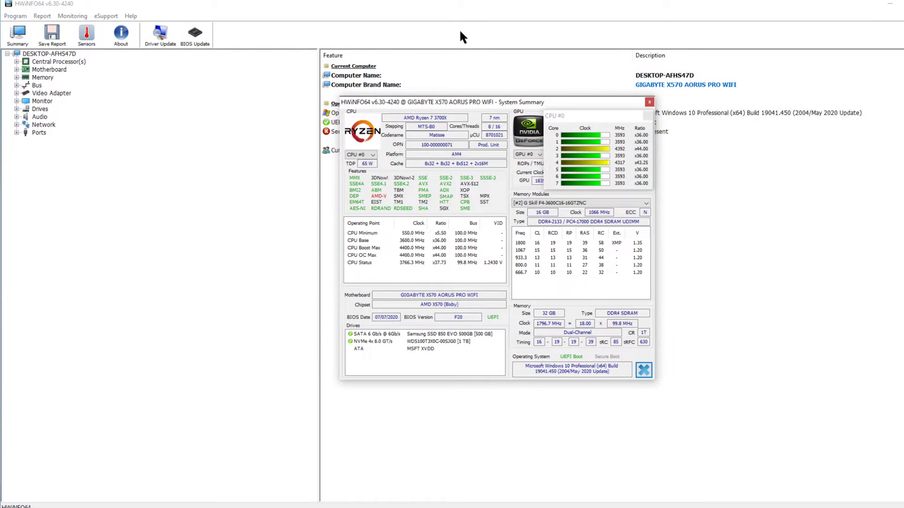
pyautogui.click(245, 3)
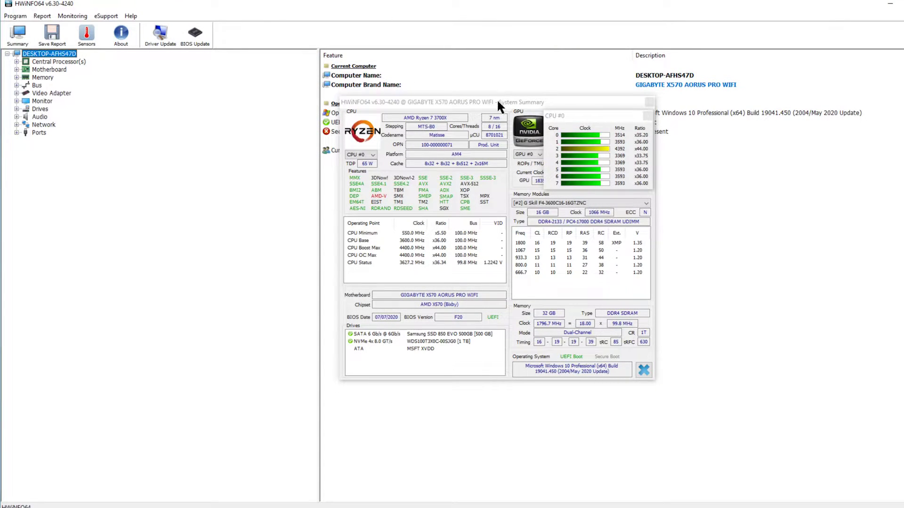
pyautogui.moveTo(496, 99); pyautogui.dragTo(357, 84)
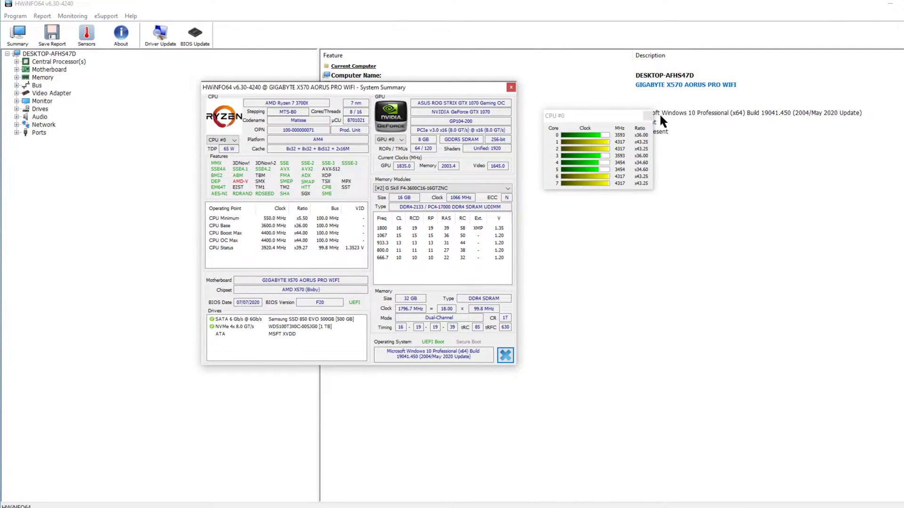
pyautogui.click(648, 115)
pyautogui.click(510, 87)
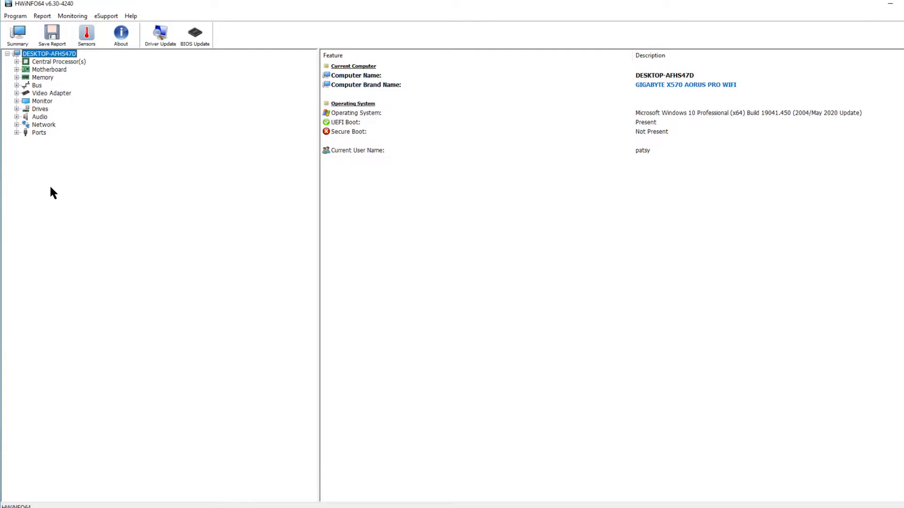
# Step: Expand Central Processor(s), Motherboard, Memory, Bus, Video Adapter and Monitor in the hardware tree
pyautogui.click(17, 61)
pyautogui.click(16, 77)
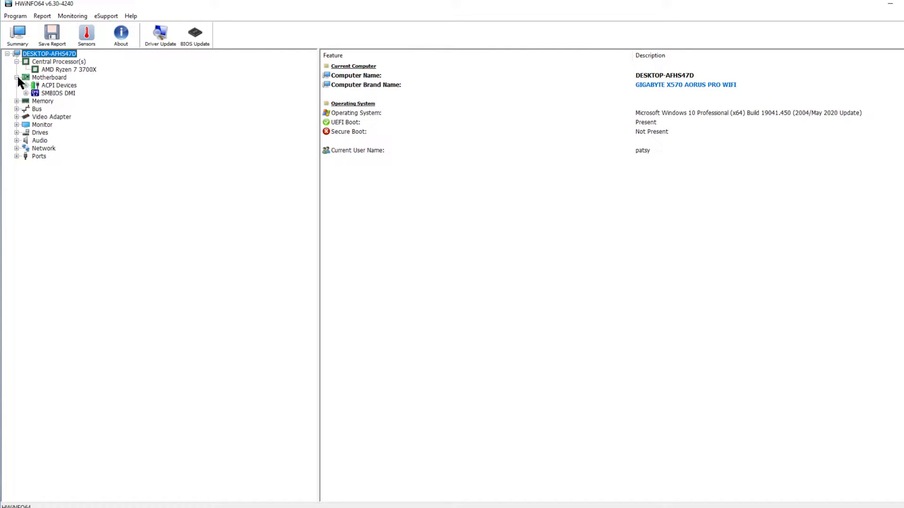
pyautogui.click(17, 100)
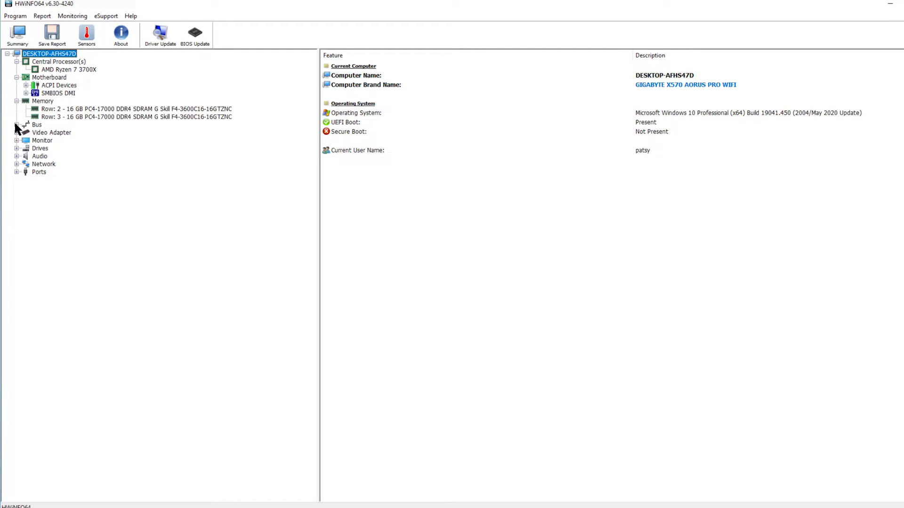
pyautogui.click(16, 124)
pyautogui.click(16, 140)
pyautogui.click(17, 156)
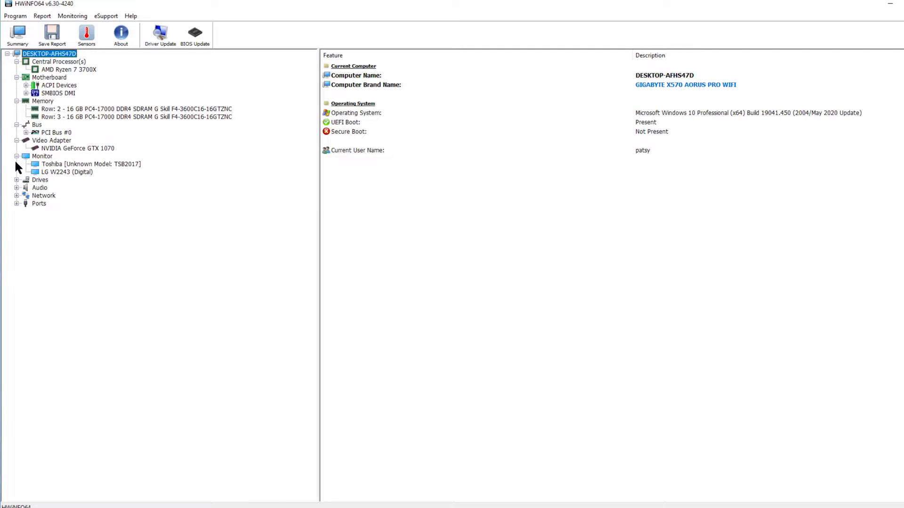
# Step: Save a Text Logfile report after reviewing the Report Filter component checklist
pyautogui.click(53, 35)
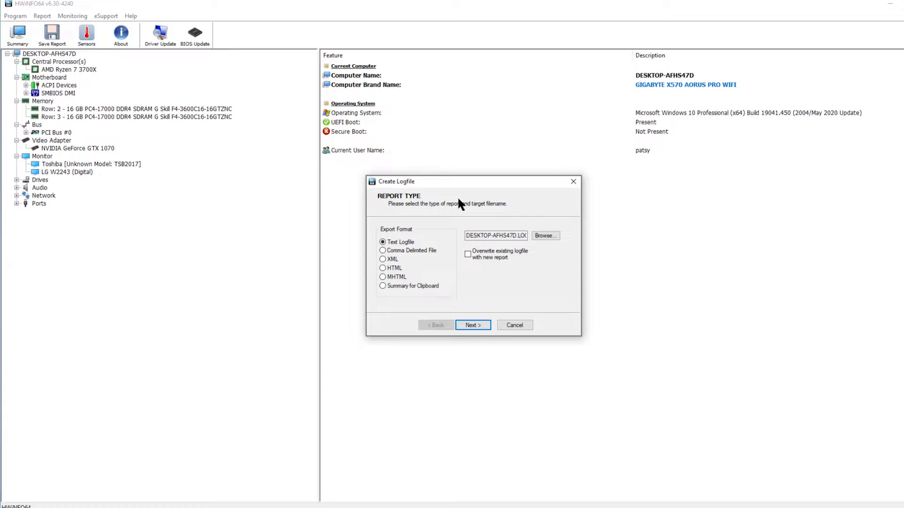
pyautogui.click(473, 324)
pyautogui.scroll(-3, 446, 261)
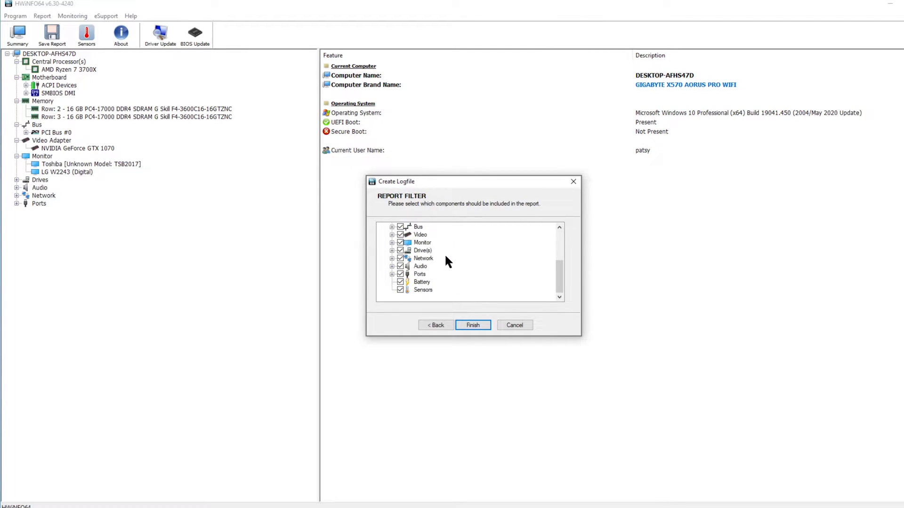
pyautogui.moveTo(557, 276); pyautogui.dragTo(558, 239)
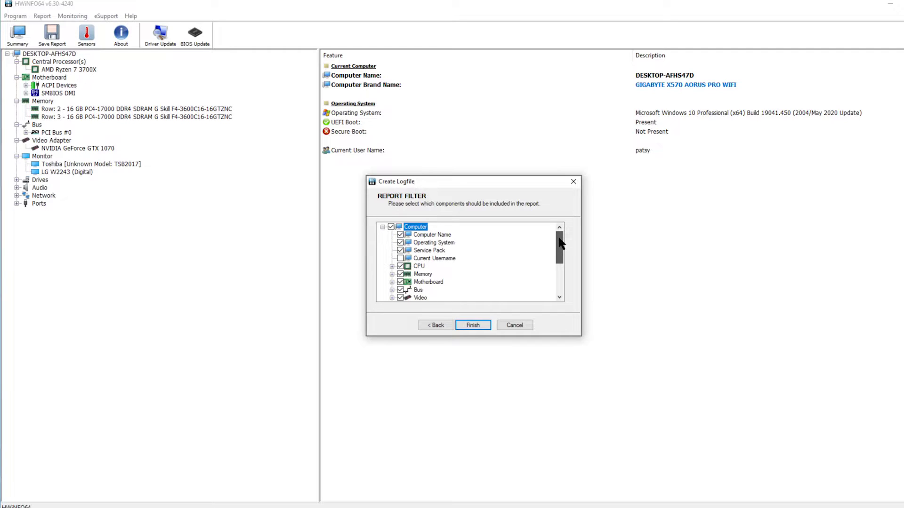
pyautogui.click(473, 325)
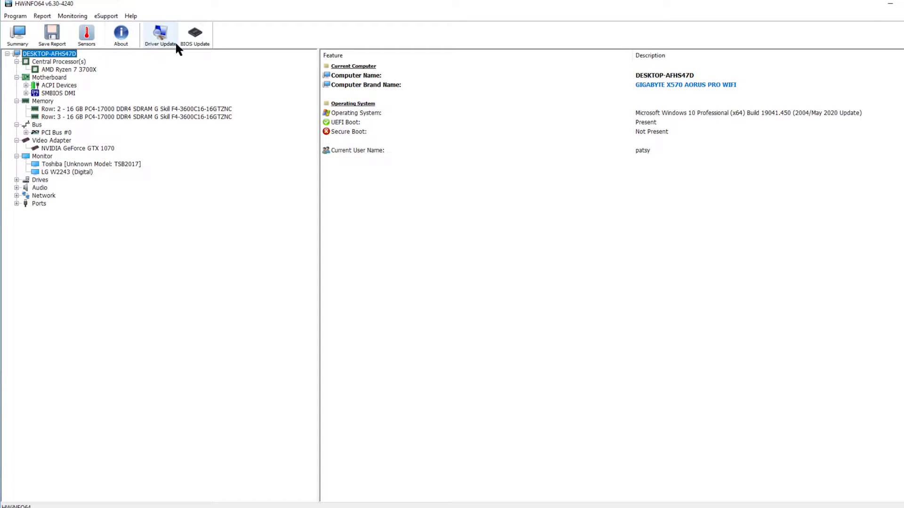
# Step: Open the Sensor Status window and scroll through the live processor and memory readings
pyautogui.click(87, 34)
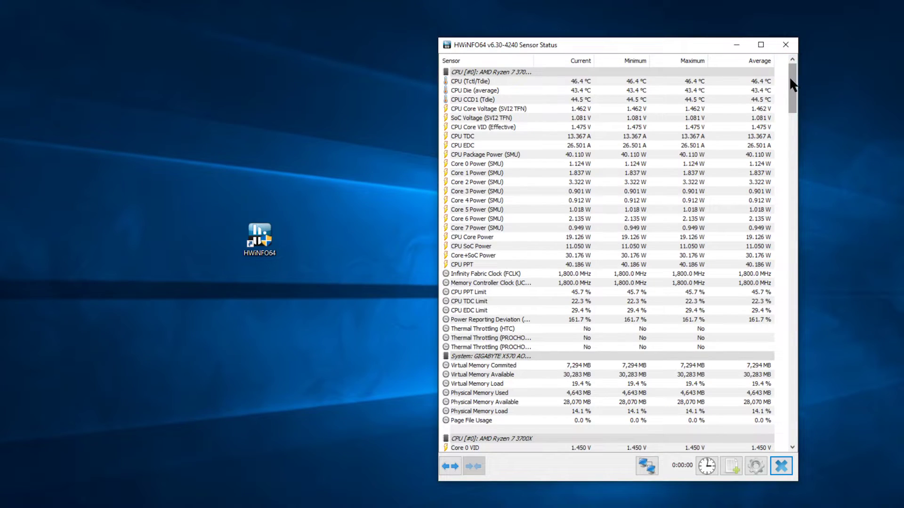
pyautogui.scroll(-1, 790, 78)
pyautogui.scroll(1, 659, 80)
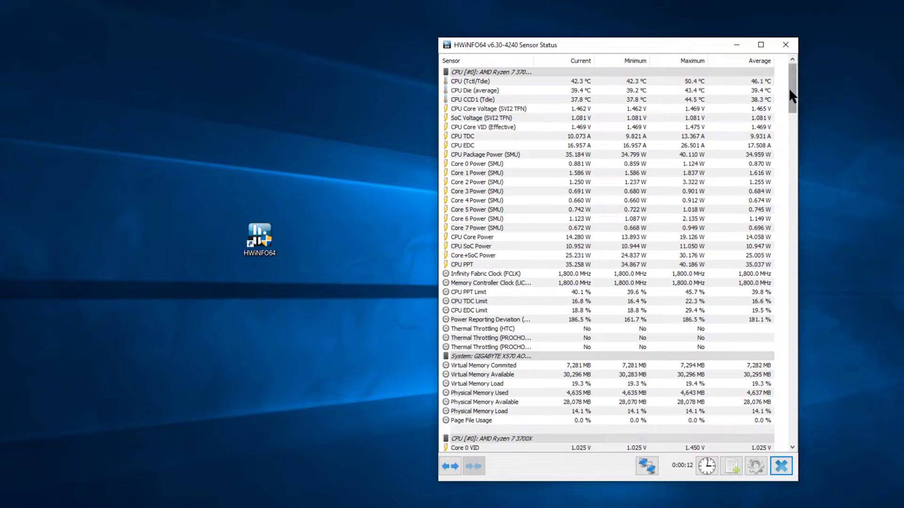
pyautogui.moveTo(790, 87)
pyautogui.mouseDown()
pyautogui.moveTo(812, 148)
pyautogui.moveTo(806, 229)
pyautogui.moveTo(788, 262)
pyautogui.moveTo(790, 87)
pyautogui.mouseUp()
# Step: Open a CPU CCD1 (Tdie) graph and scroll down the sensor list
pyautogui.doubleClick(475, 100)
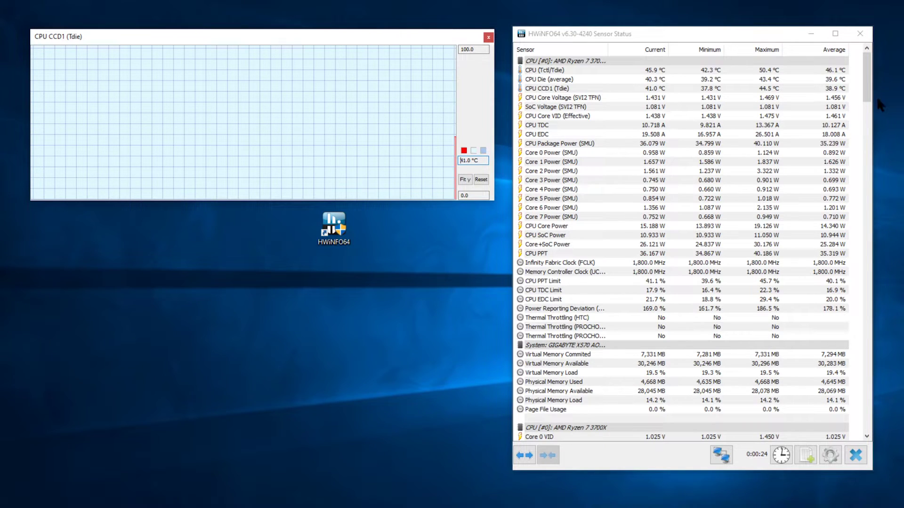
pyautogui.moveTo(868, 87); pyautogui.dragTo(900, 293)
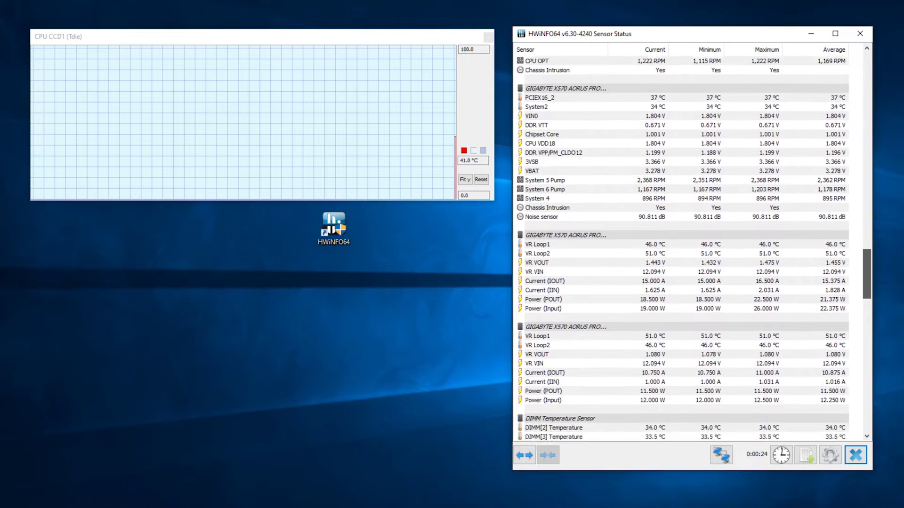
pyautogui.scroll(-5, 692, 250)
pyautogui.scroll(-5, 691, 249)
pyautogui.scroll(-5, 692, 249)
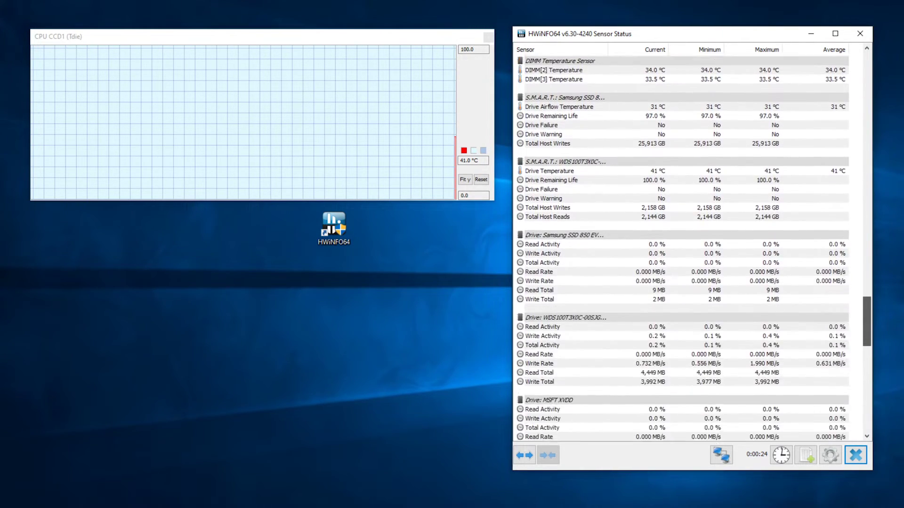
pyautogui.scroll(-5, 692, 249)
pyautogui.scroll(-2, 655, 197)
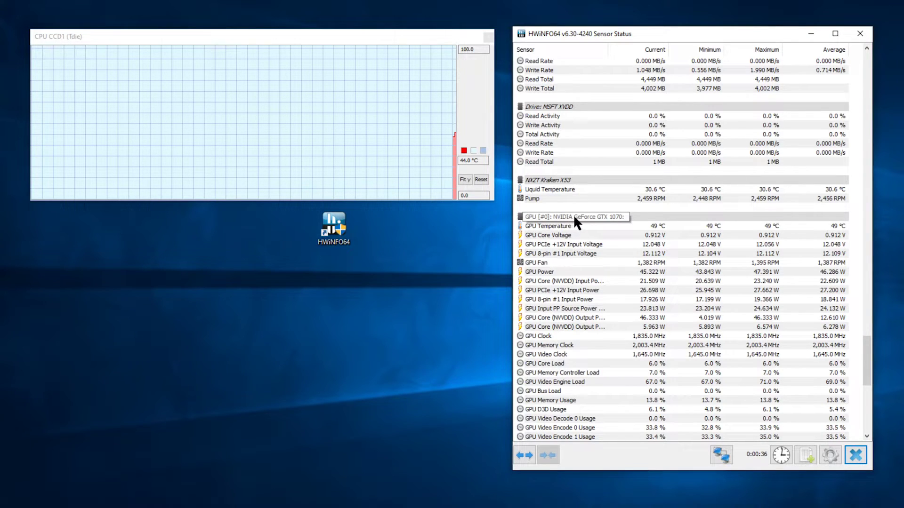
# Step: Open GPU and Liquid Temperature graphs and stack all three graphs down the left
pyautogui.doubleClick(543, 225)
pyautogui.moveTo(392, 396); pyautogui.dragTo(317, 371)
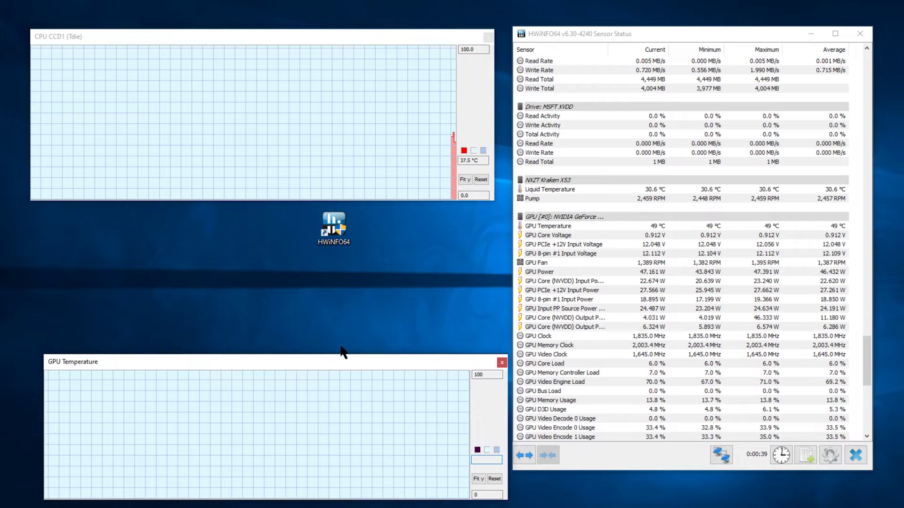
pyautogui.doubleClick(556, 188)
pyautogui.moveTo(418, 242); pyautogui.dragTo(342, 214)
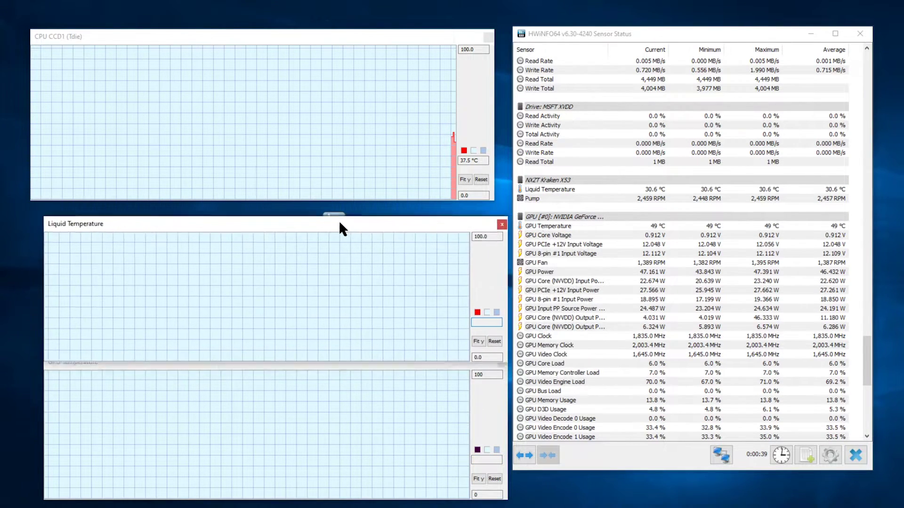
pyautogui.moveTo(382, 36); pyautogui.dragTo(397, 33)
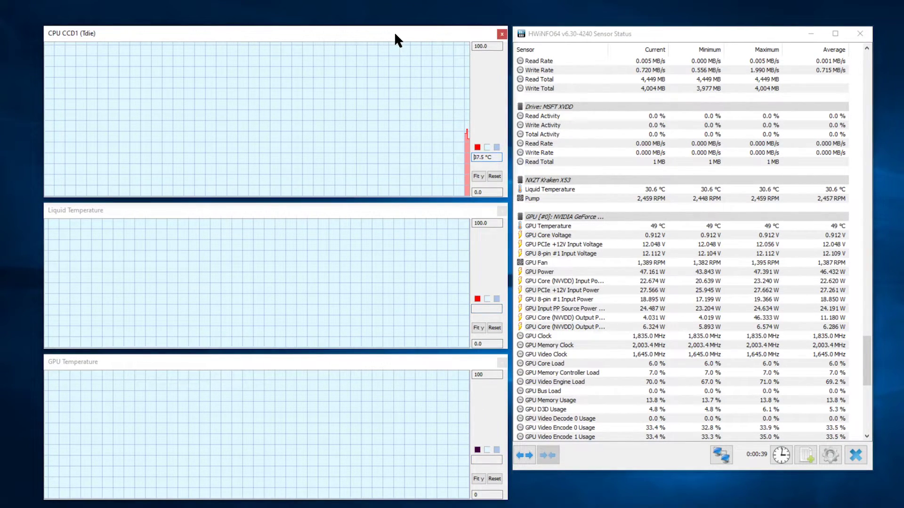
pyautogui.click(447, 268)
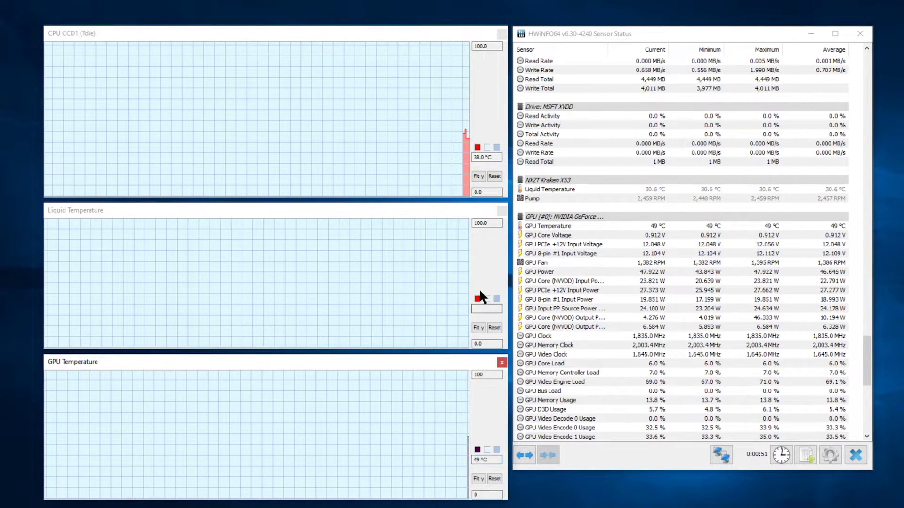
pyautogui.click(483, 312)
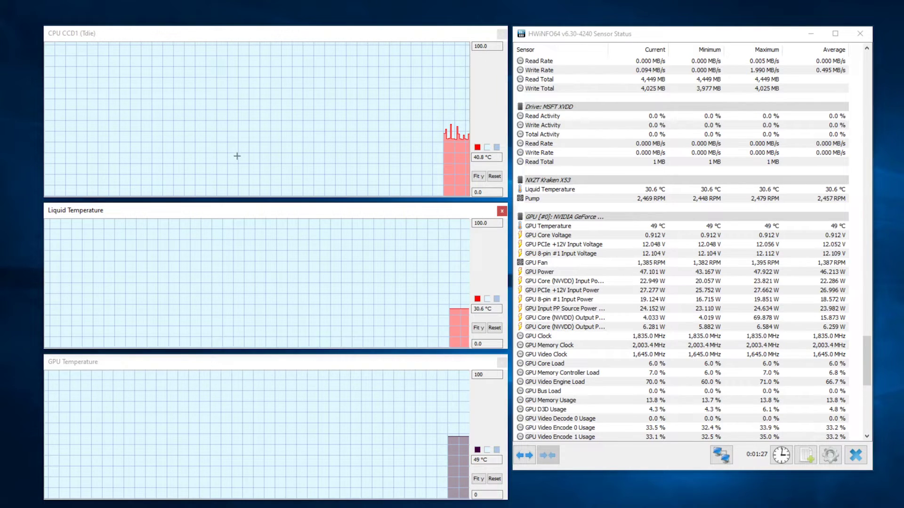
# Step: Clear the sensor list's min, max and average readings, then scroll to the top and reset again
pyautogui.click(659, 456)
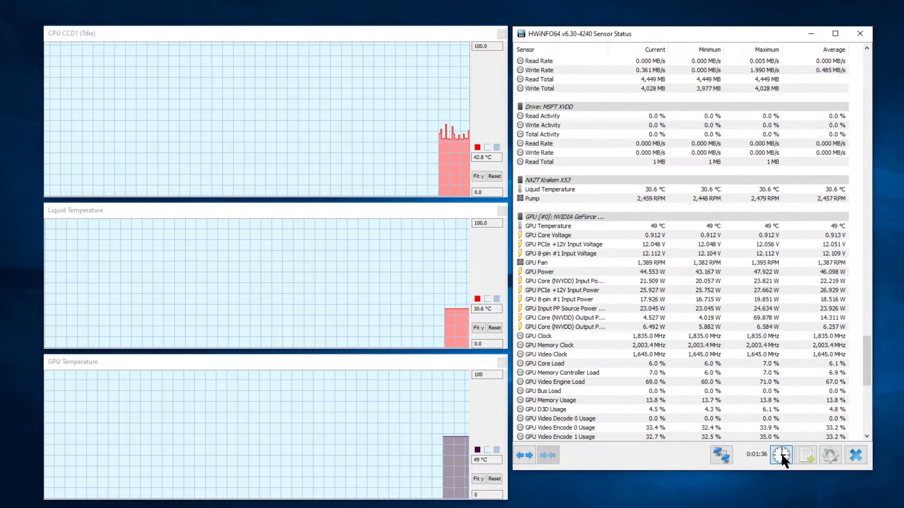
pyautogui.click(781, 451)
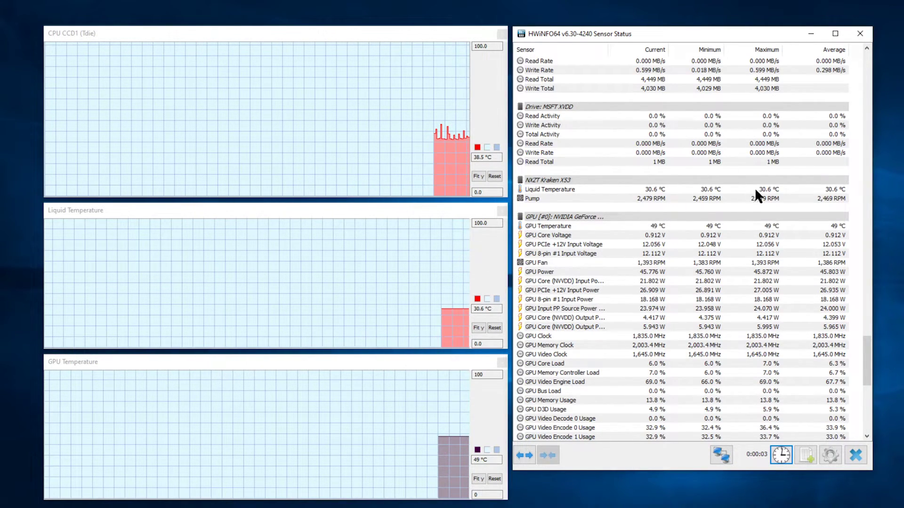
pyautogui.scroll(10, 817, 256)
pyautogui.scroll(10, 844, 284)
pyautogui.scroll(10, 854, 260)
pyautogui.scroll(10, 843, 261)
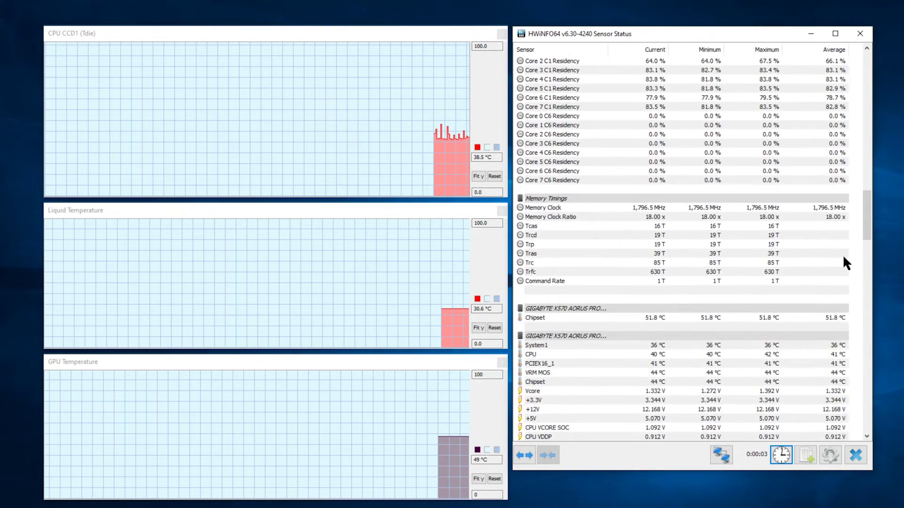
pyautogui.scroll(5, 842, 255)
pyautogui.scroll(5, 863, 152)
pyautogui.scroll(5, 863, 151)
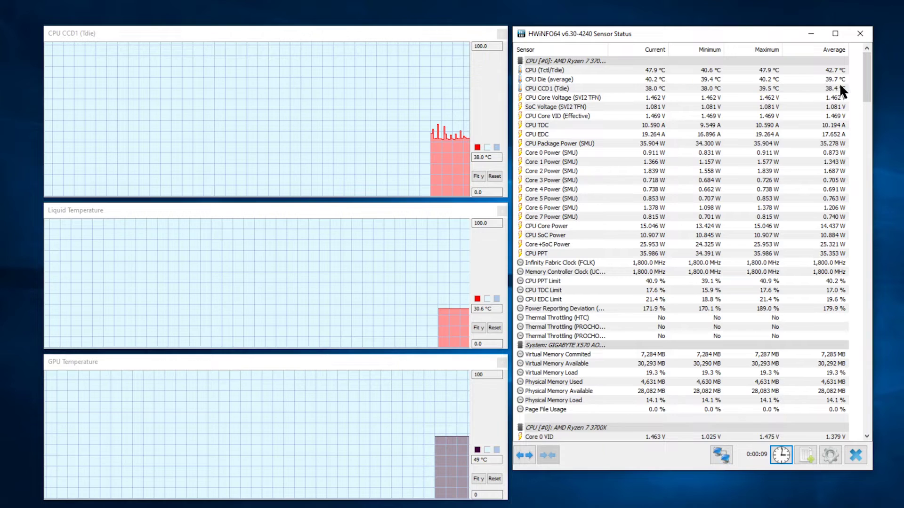
pyautogui.click(781, 453)
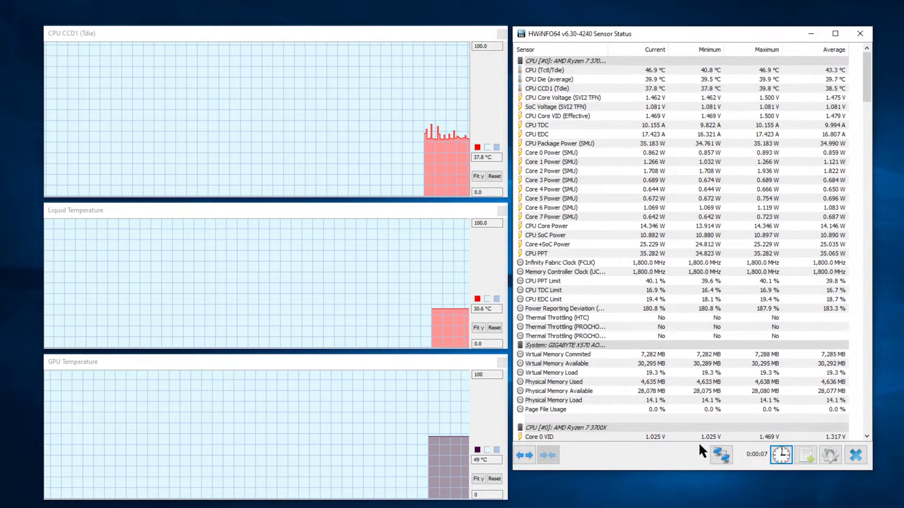
pyautogui.click(830, 455)
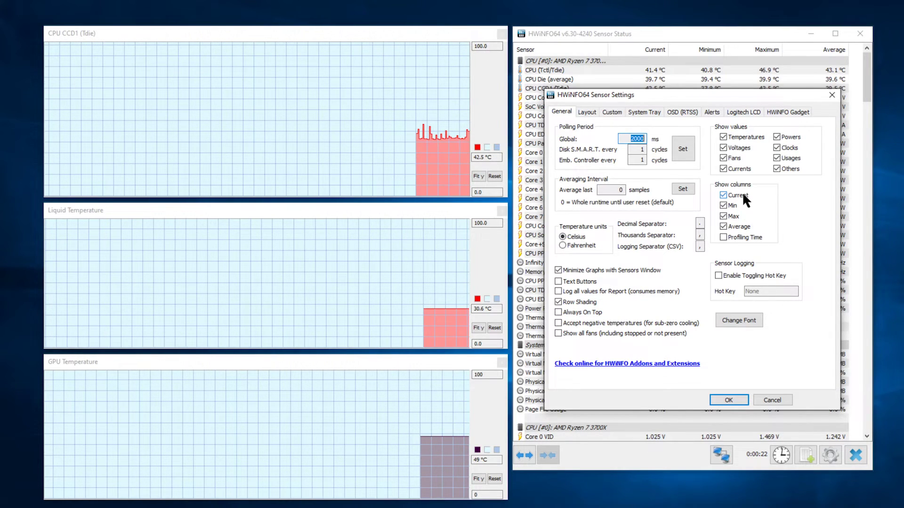
pyautogui.click(725, 400)
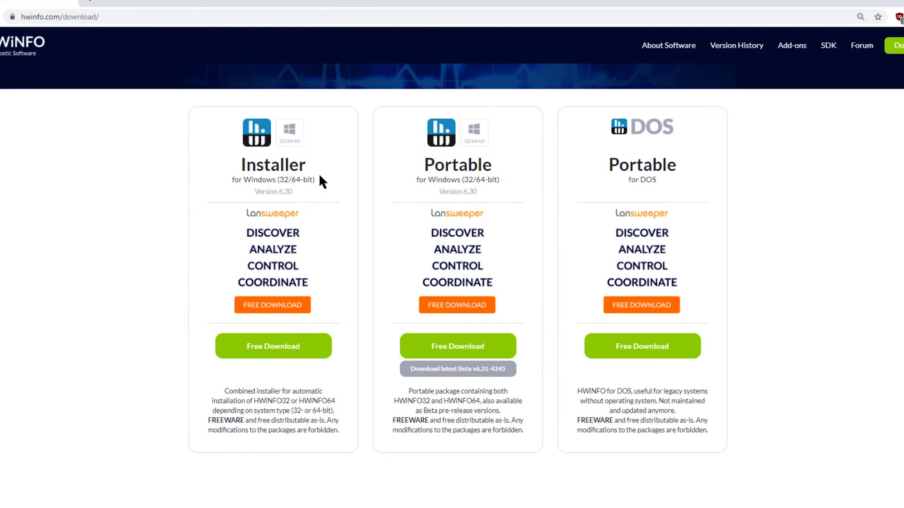
# Step: Scroll the HWiNFO download page past the installer and portable options toward Help and support
pyautogui.scroll(-5, 534, 271)
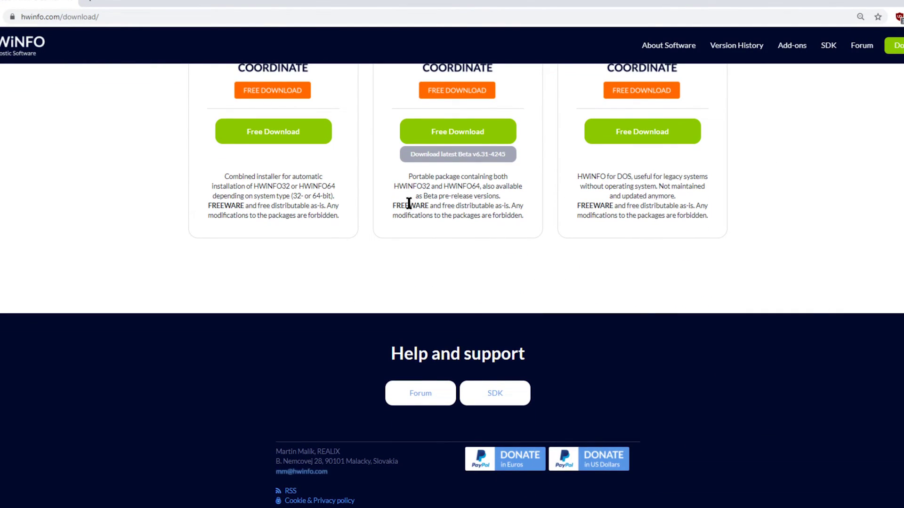